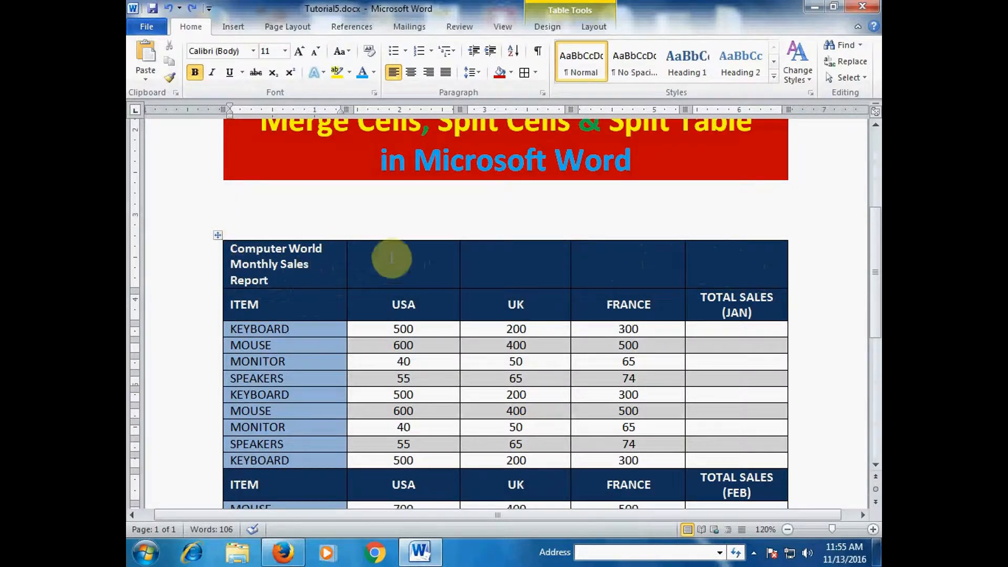
Step: Merge all cells of the sales table's top row into one cell and center the title in it
{"action": "left_click", "coordinate": [206, 269]}
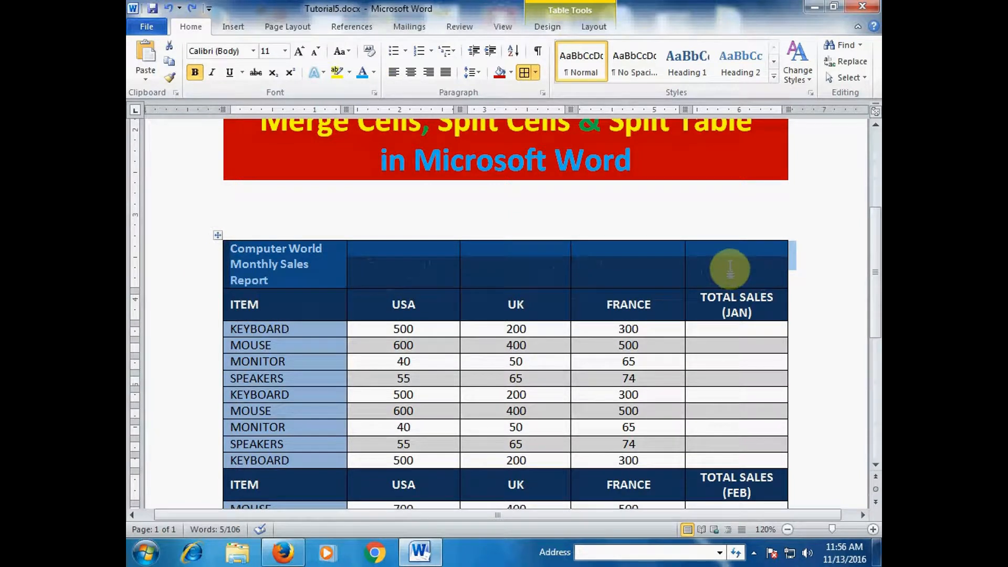
{"action": "left_click", "coordinate": [609, 29]}
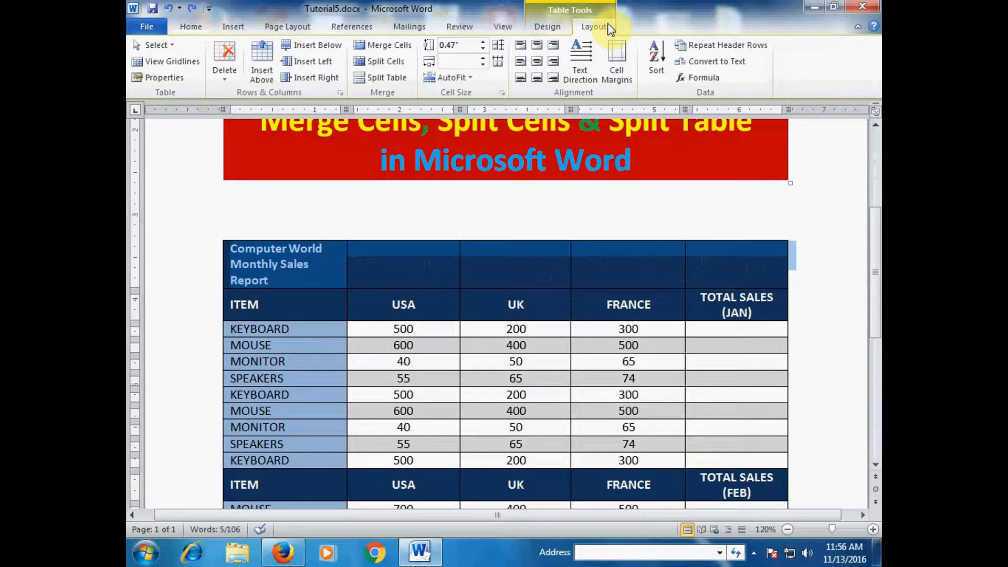
{"action": "left_click", "coordinate": [393, 45]}
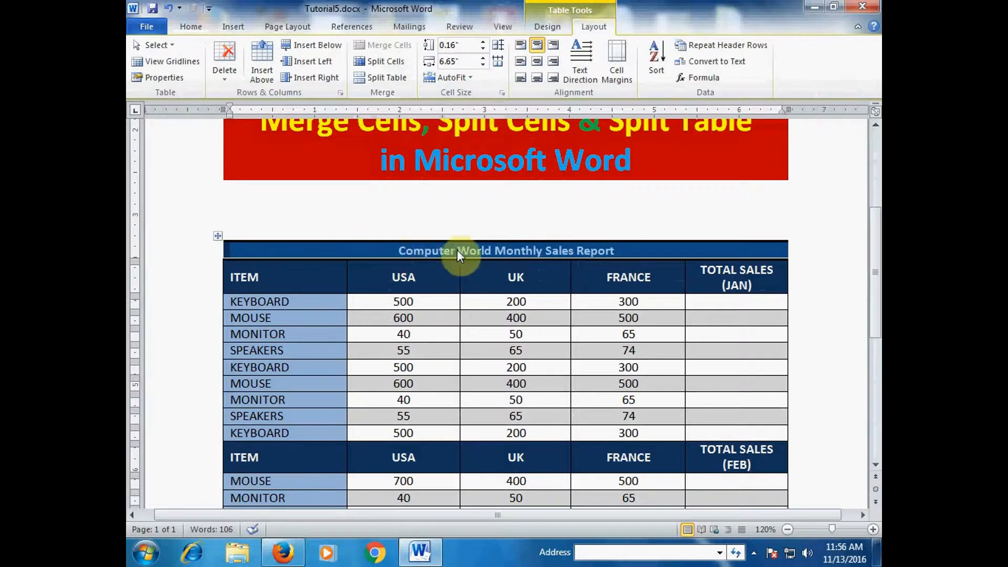
Step: Break the table title into two lines before "Monthly Sales Report" and enlarge both lines to 18 pt
{"action": "left_click", "coordinate": [493, 250]}
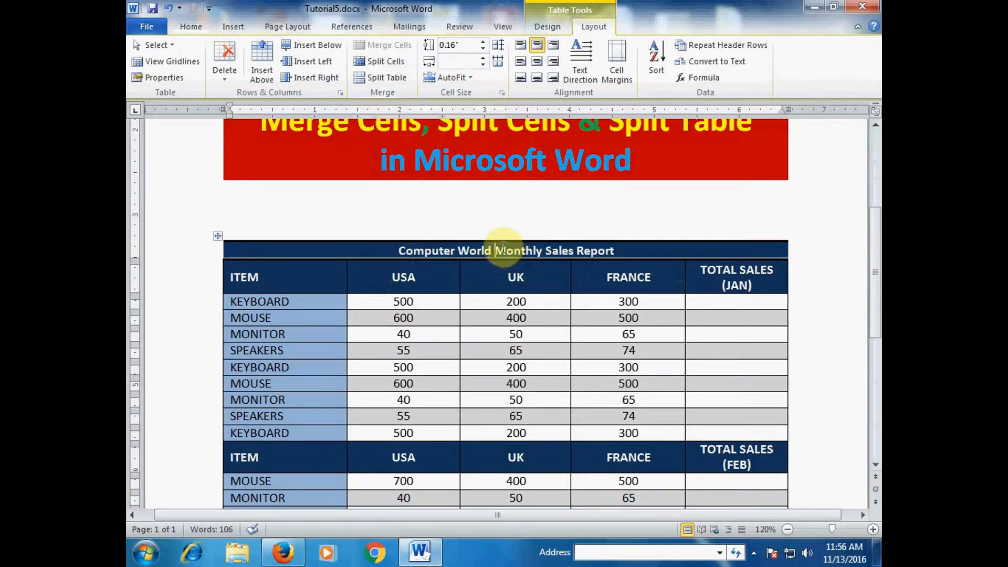
{"action": "key", "text": "Return"}
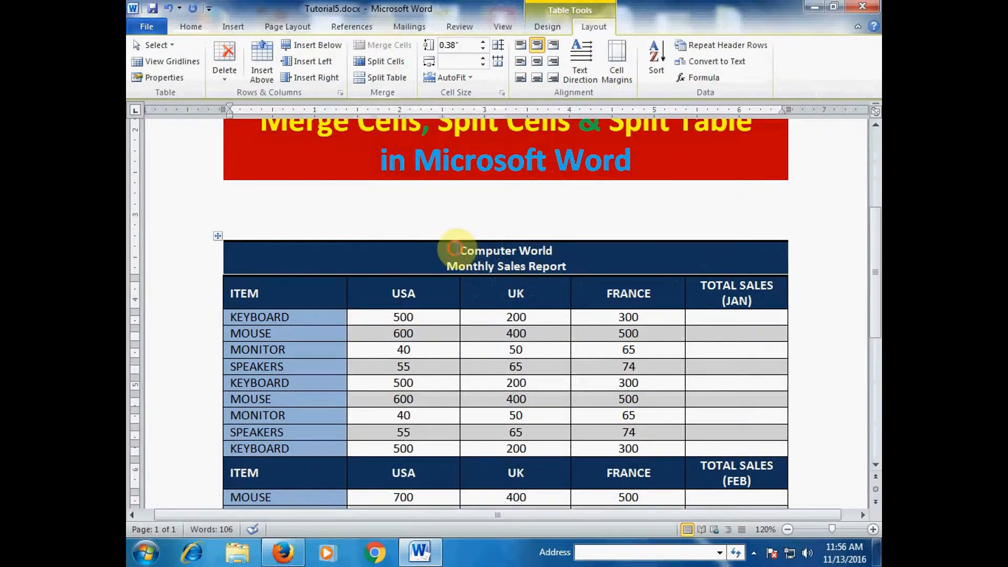
{"action": "left_click_drag", "start_coordinate": [454, 248], "coordinate": [558, 270]}
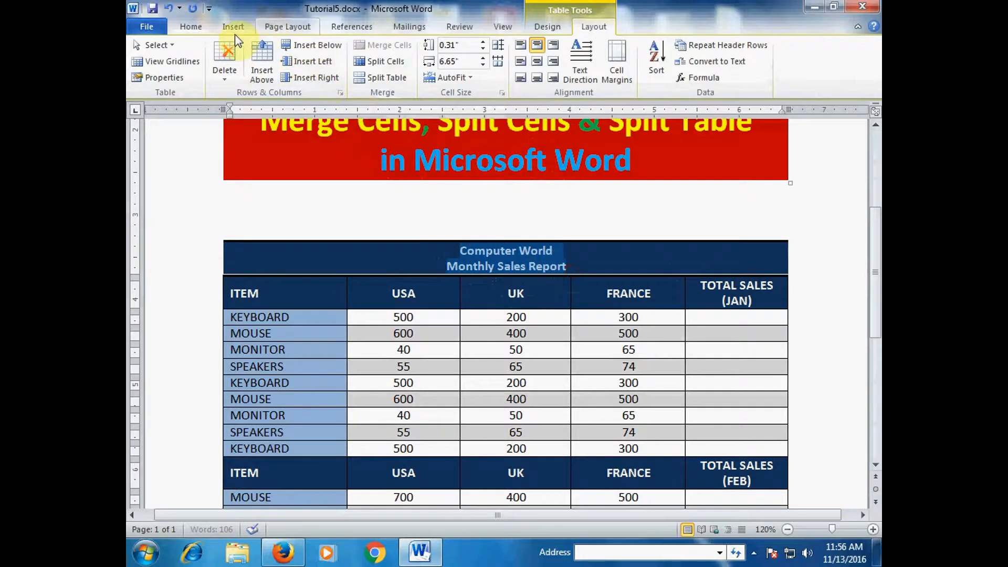
{"action": "left_click", "coordinate": [192, 27]}
{"action": "left_click", "coordinate": [301, 52]}
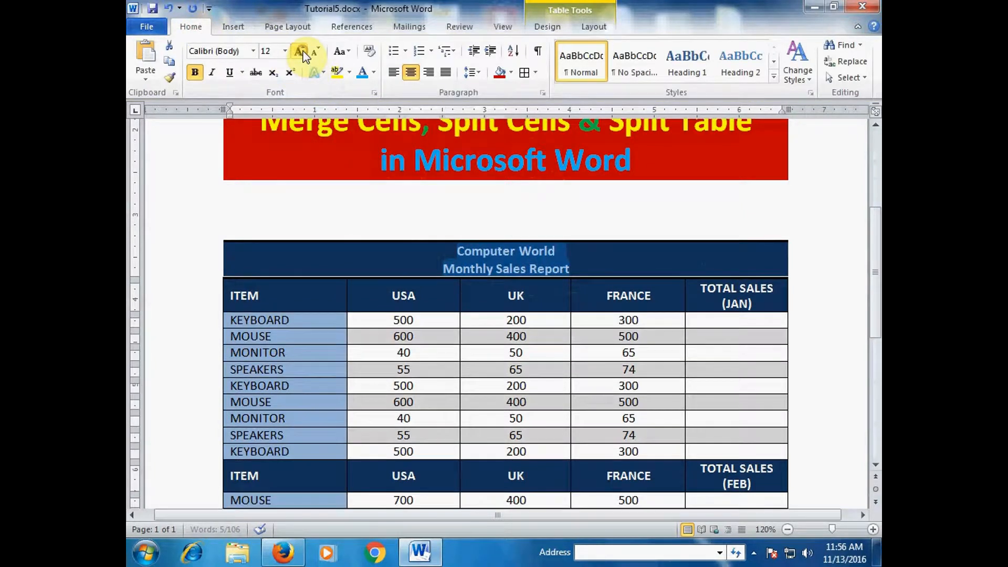
{"action": "left_click", "coordinate": [301, 52]}
{"action": "left_click", "coordinate": [301, 52]}
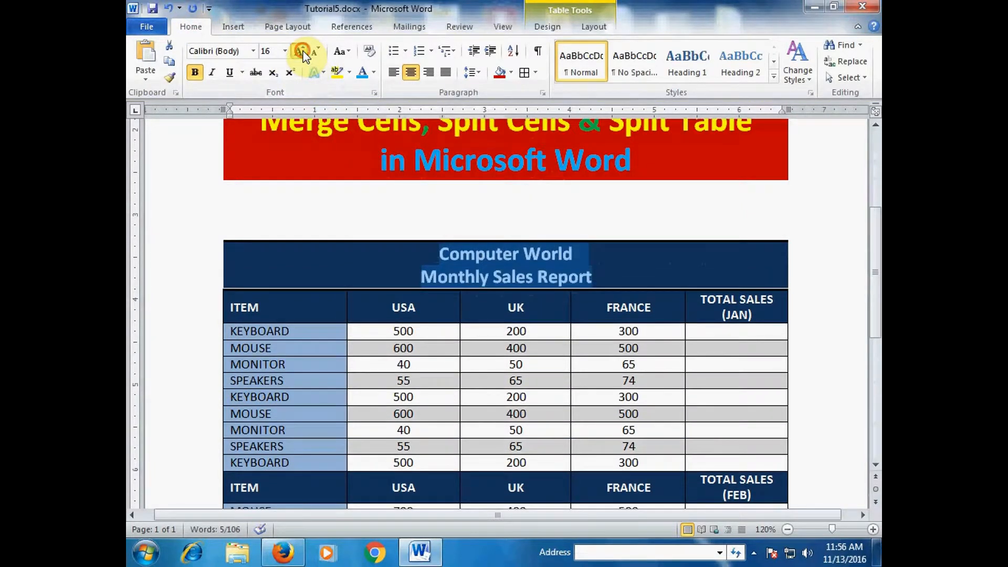
{"action": "left_click", "coordinate": [301, 52]}
{"action": "left_click", "coordinate": [636, 283]}
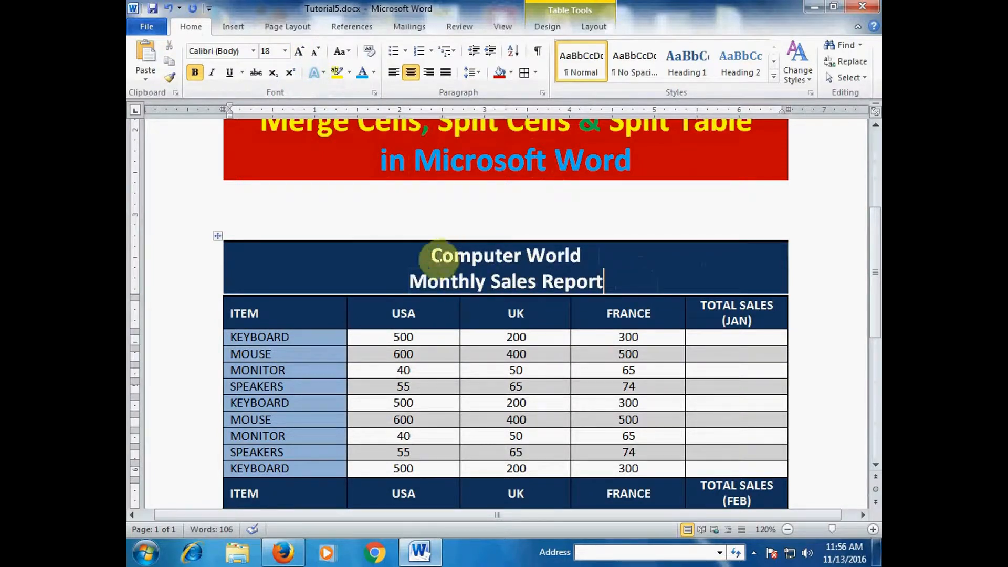
Step: Reduce "Monthly Sales Report" to 12 pt and enlarge "Computer World" to 20 pt in the table title
{"action": "left_click_drag", "start_coordinate": [403, 279], "coordinate": [612, 276]}
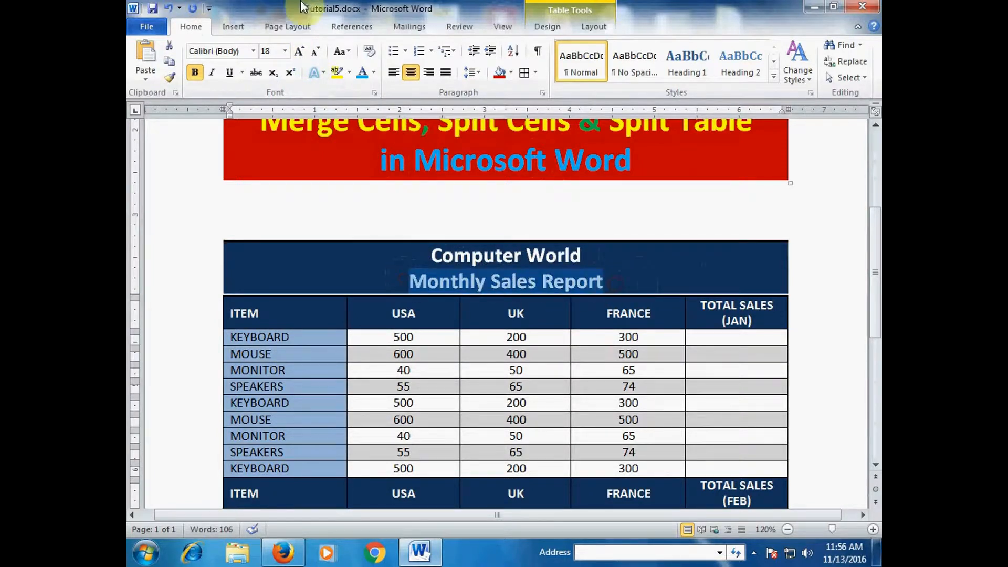
{"action": "left_click", "coordinate": [318, 52]}
{"action": "left_click", "coordinate": [317, 52]}
{"action": "left_click", "coordinate": [318, 52]}
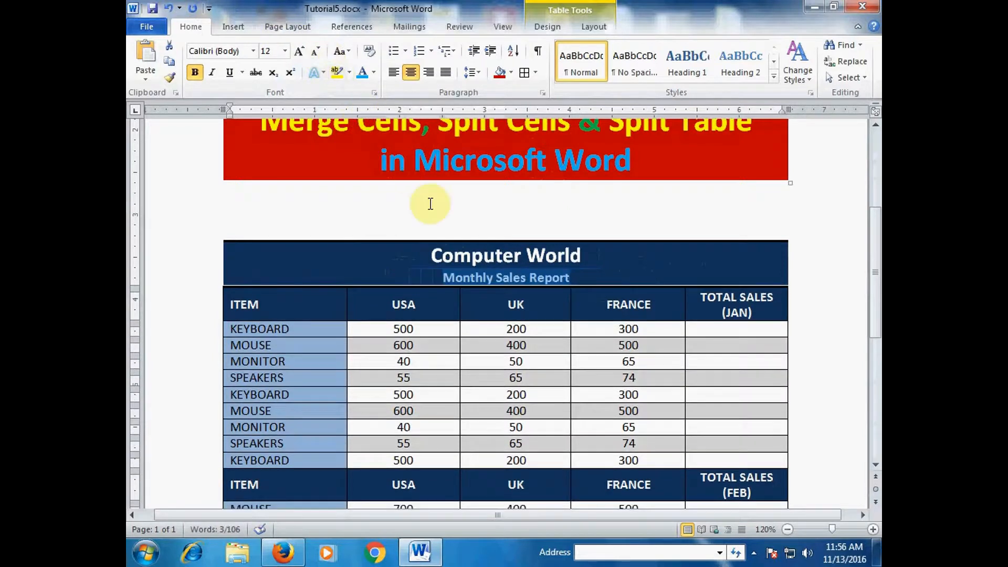
{"action": "left_click_drag", "start_coordinate": [428, 255], "coordinate": [583, 256]}
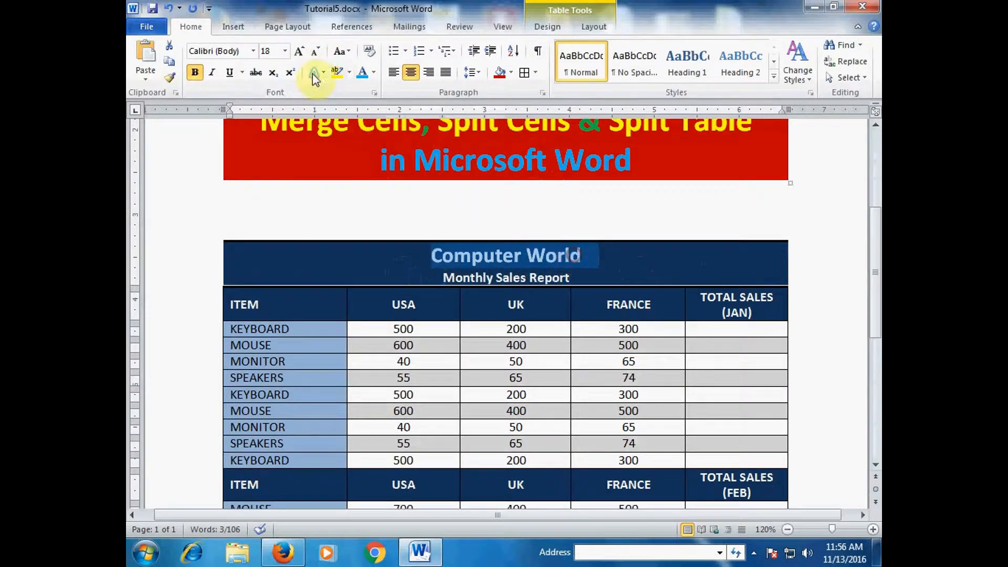
{"action": "left_click", "coordinate": [300, 53]}
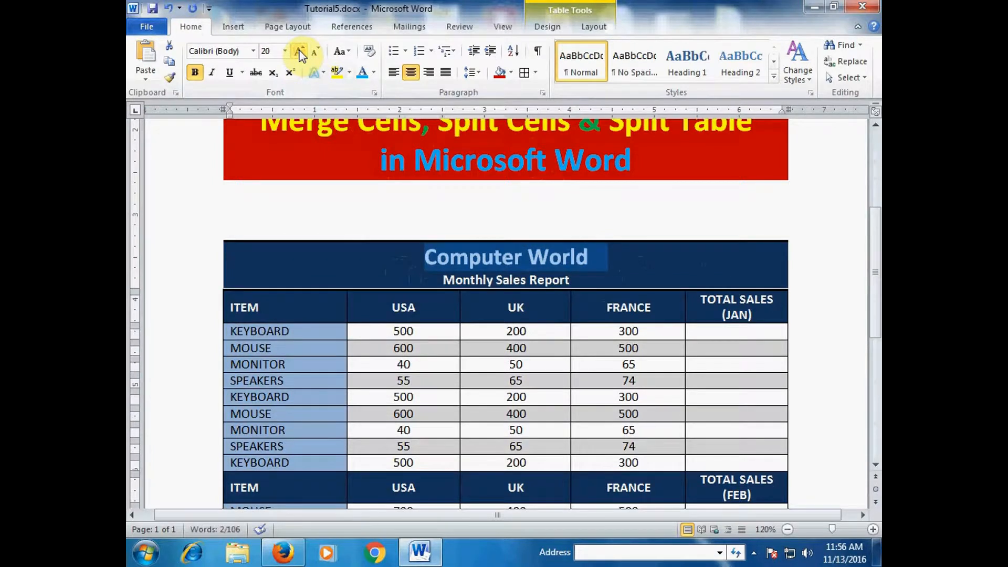
{"action": "left_click", "coordinate": [343, 304]}
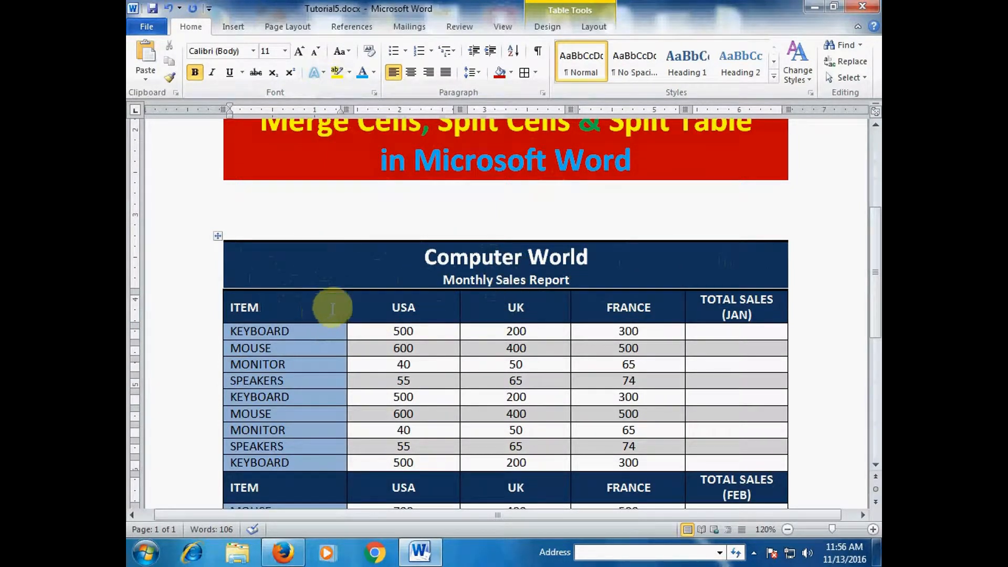
Step: Try centering the TOTAL SALES label in the table's last row, and return it to left alignment
{"action": "scroll", "coordinate": [333, 309], "scroll_direction": "down", "scroll_amount": 1}
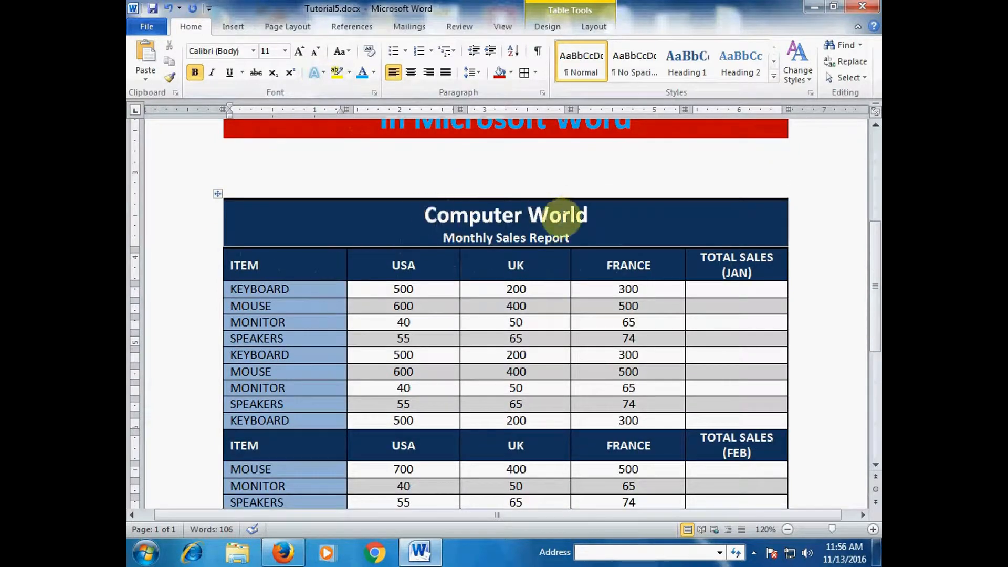
{"action": "scroll", "coordinate": [443, 249], "scroll_direction": "up", "scroll_amount": 2}
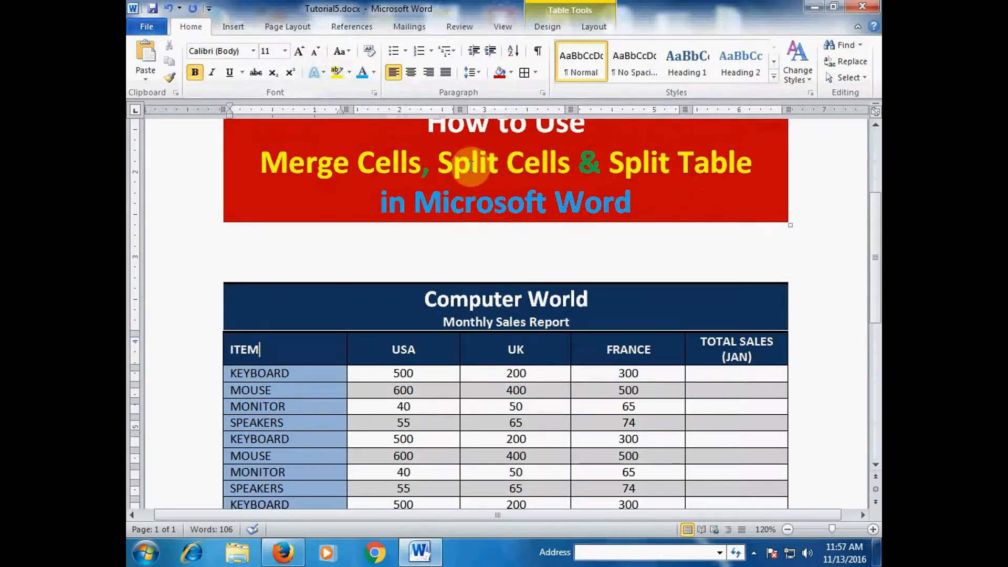
{"action": "scroll", "coordinate": [507, 234], "scroll_direction": "down", "scroll_amount": 8}
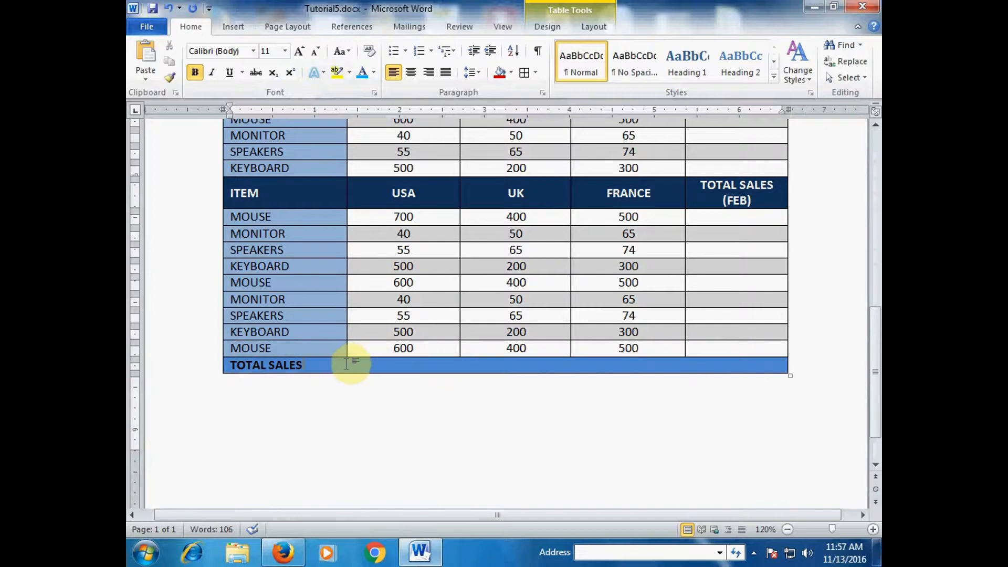
{"action": "left_click", "coordinate": [407, 74]}
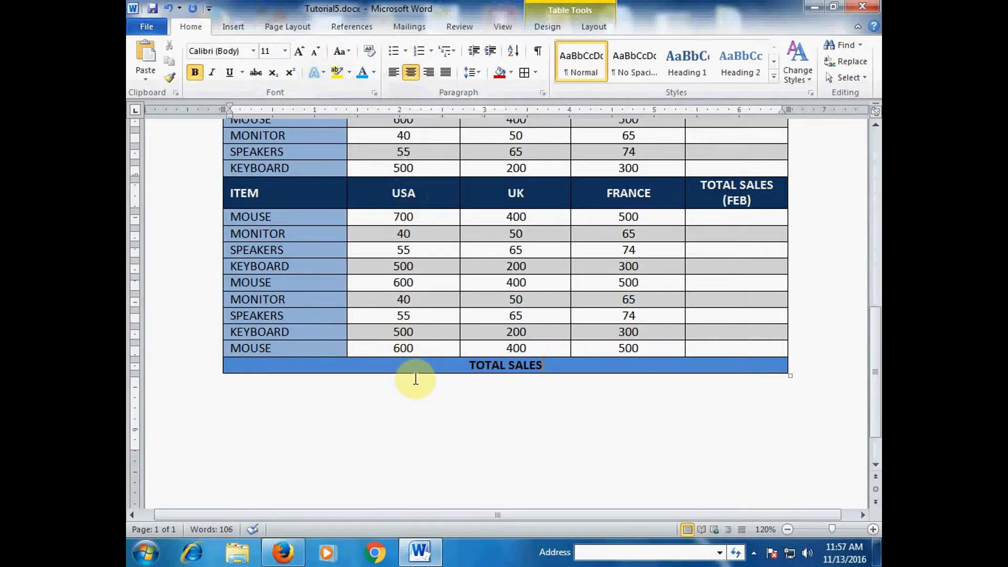
{"action": "left_click", "coordinate": [395, 73]}
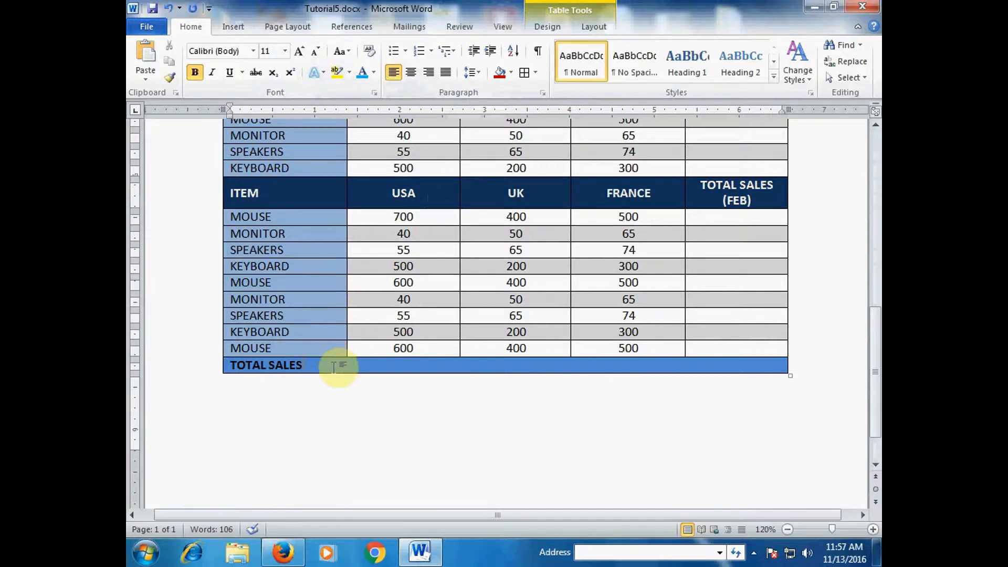
Step: Split the merged TOTAL SALES cell in the last row into 5 columns and 1 row
{"action": "left_click", "coordinate": [593, 28]}
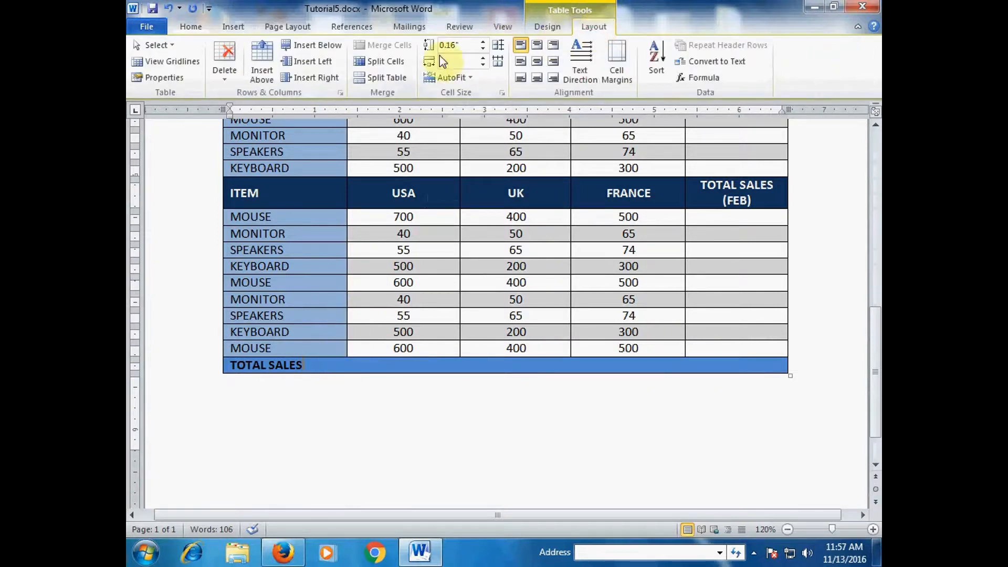
{"action": "left_click", "coordinate": [389, 63]}
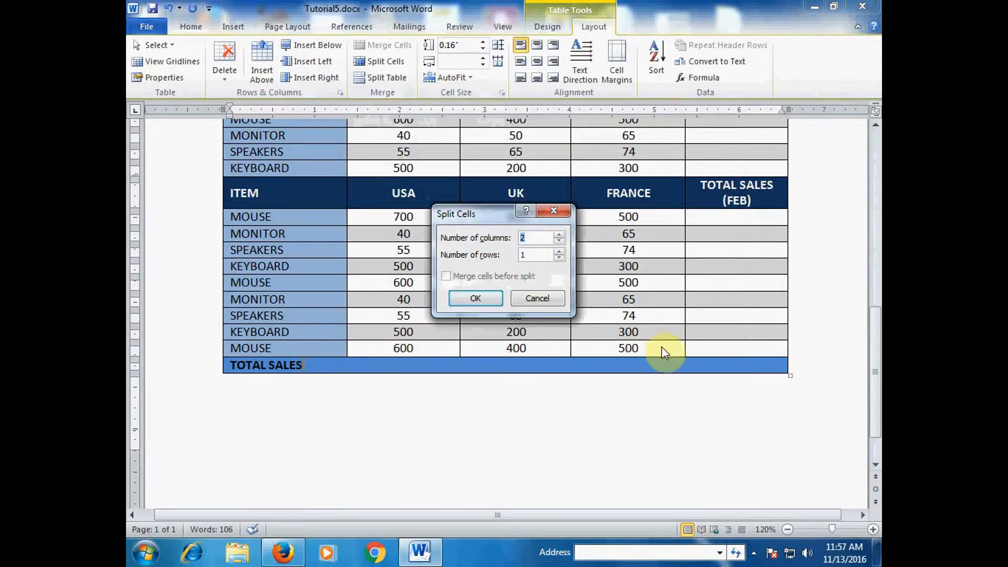
{"action": "left_click", "coordinate": [561, 233]}
{"action": "left_click", "coordinate": [561, 233]}
{"action": "left_click", "coordinate": [562, 233]}
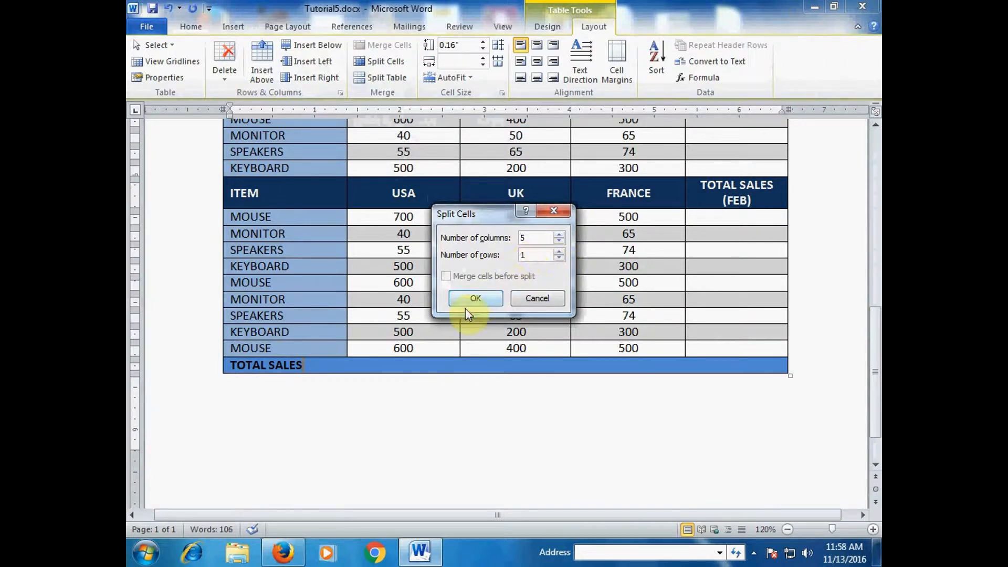
{"action": "left_click", "coordinate": [476, 298]}
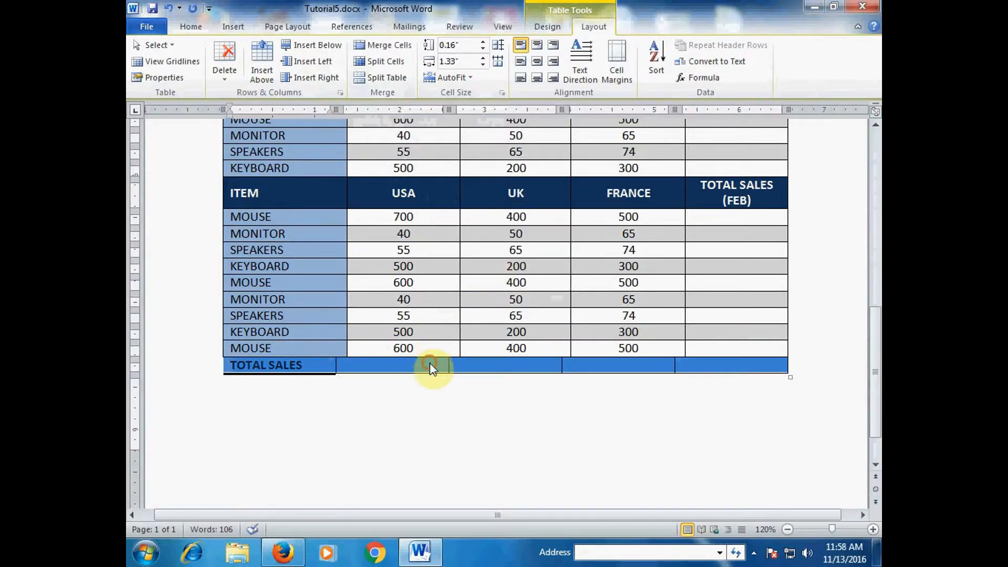
Step: Align the four inner cell borders of the TOTAL SALES row with the column borders above
{"action": "left_click", "coordinate": [384, 364]}
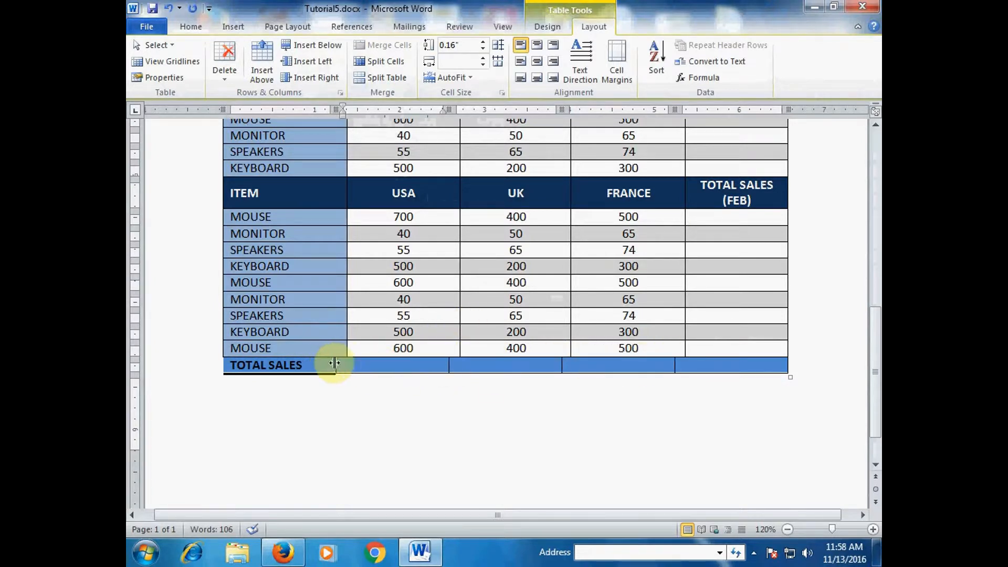
{"action": "left_click_drag", "start_coordinate": [335, 366], "coordinate": [347, 361]}
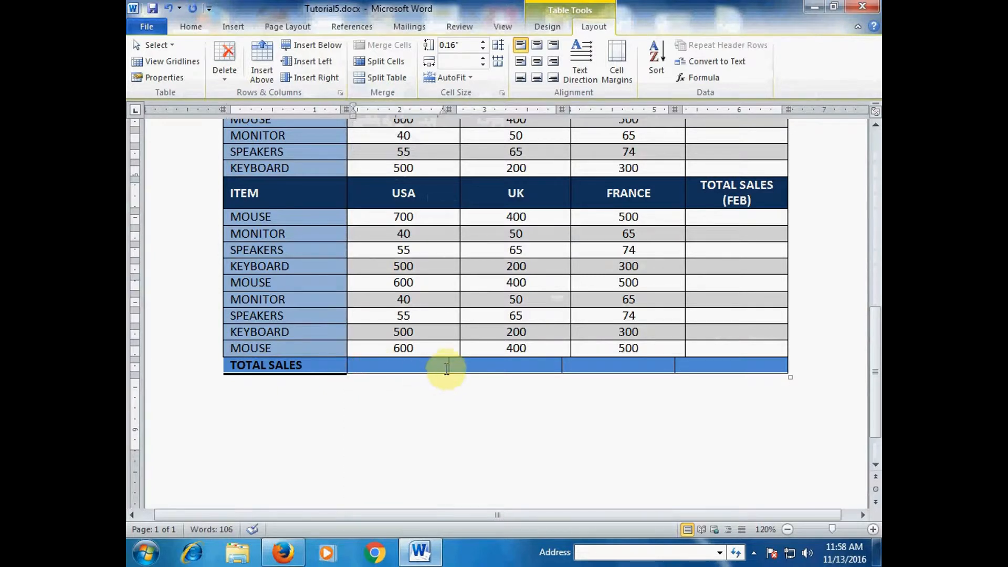
{"action": "left_click_drag", "start_coordinate": [449, 366], "coordinate": [460, 364]}
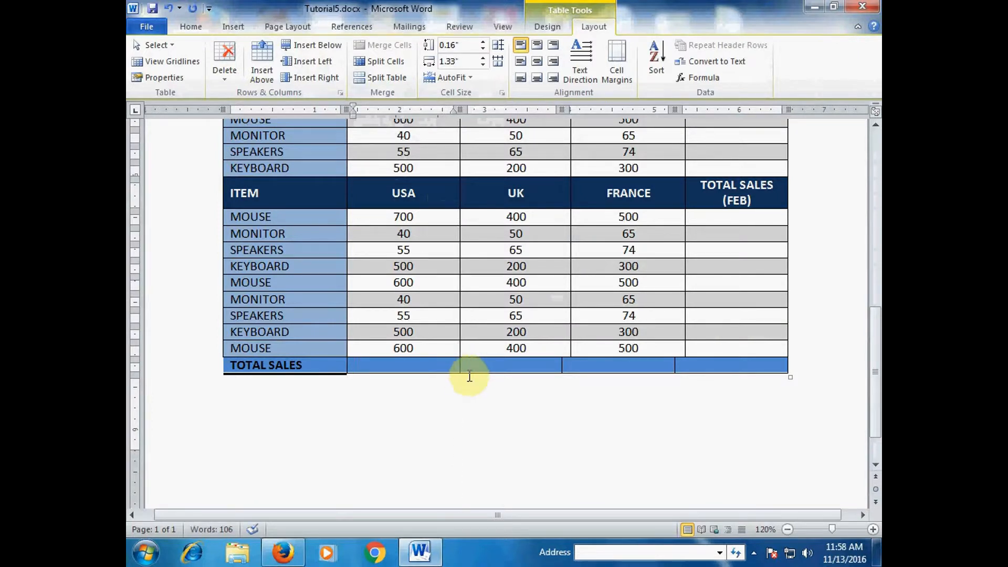
{"action": "left_click_drag", "start_coordinate": [560, 363], "coordinate": [571, 362]}
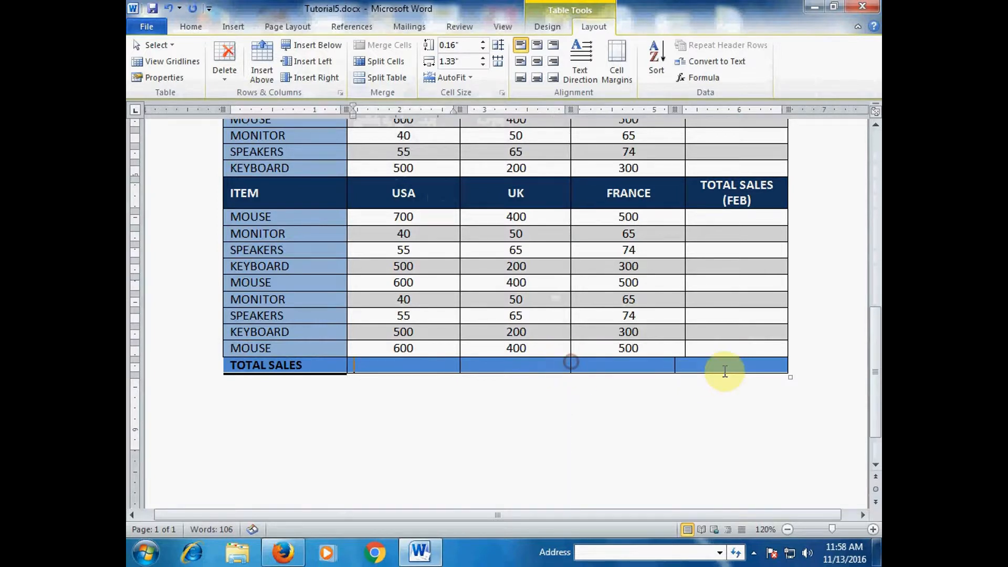
{"action": "left_click_drag", "start_coordinate": [673, 364], "coordinate": [685, 364]}
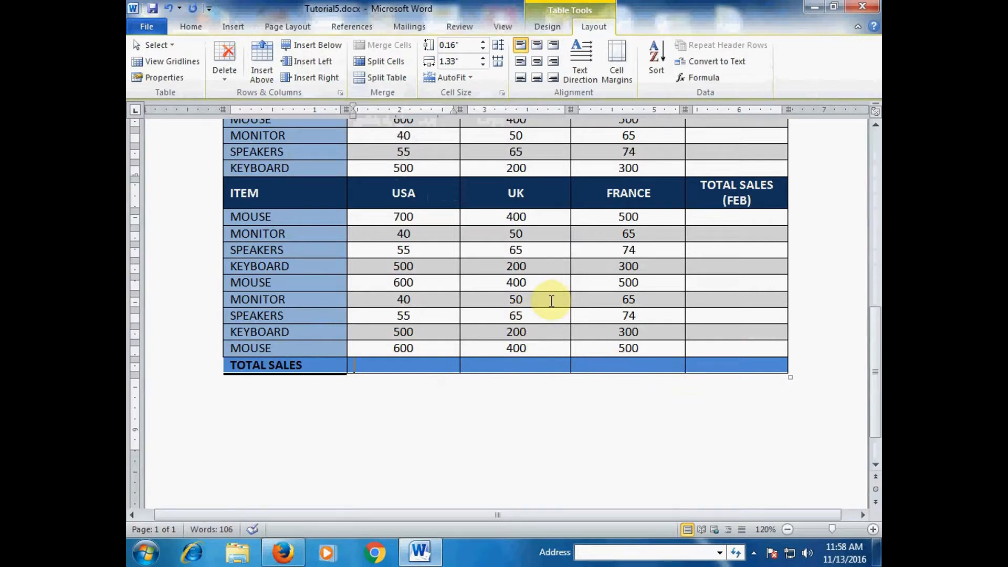
Step: Split the table at the second ITEM header row, so the TOTAL SALES (FEB) section becomes a separate table
{"action": "scroll", "coordinate": [514, 316], "scroll_direction": "up", "scroll_amount": 3}
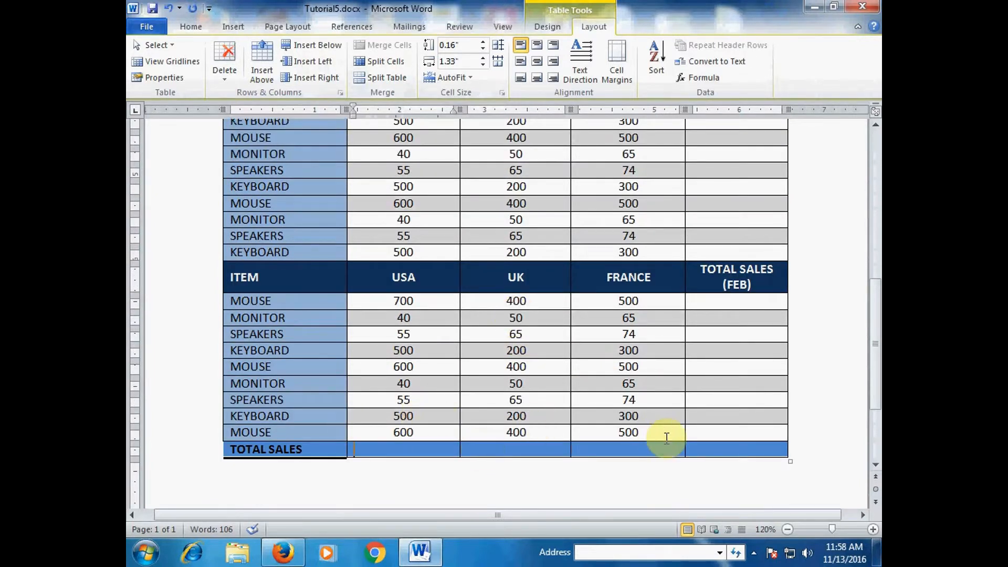
{"action": "scroll", "coordinate": [502, 342], "scroll_direction": "up", "scroll_amount": 9}
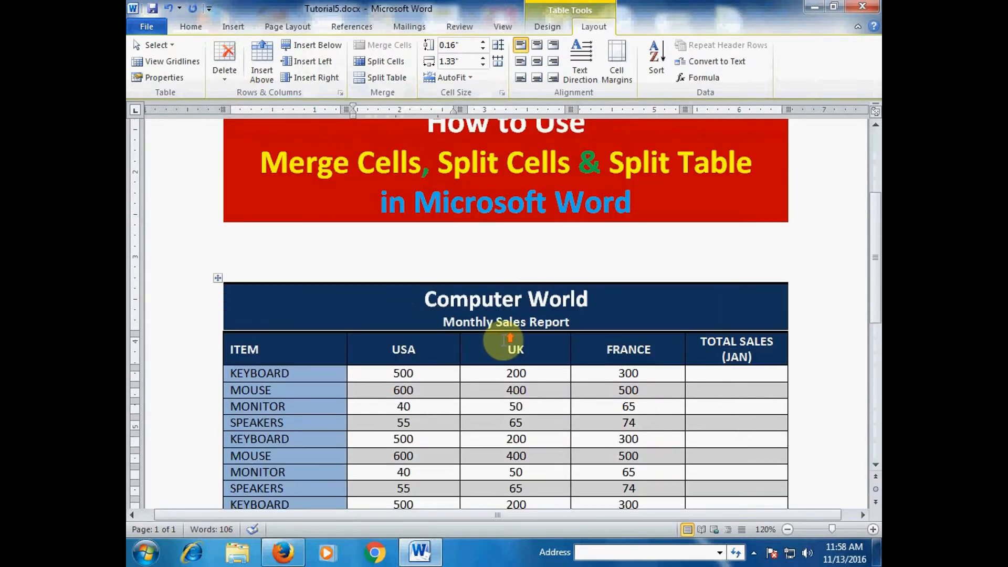
{"action": "left_click", "coordinate": [648, 167]}
{"action": "scroll", "coordinate": [514, 263], "scroll_direction": "down", "scroll_amount": 5}
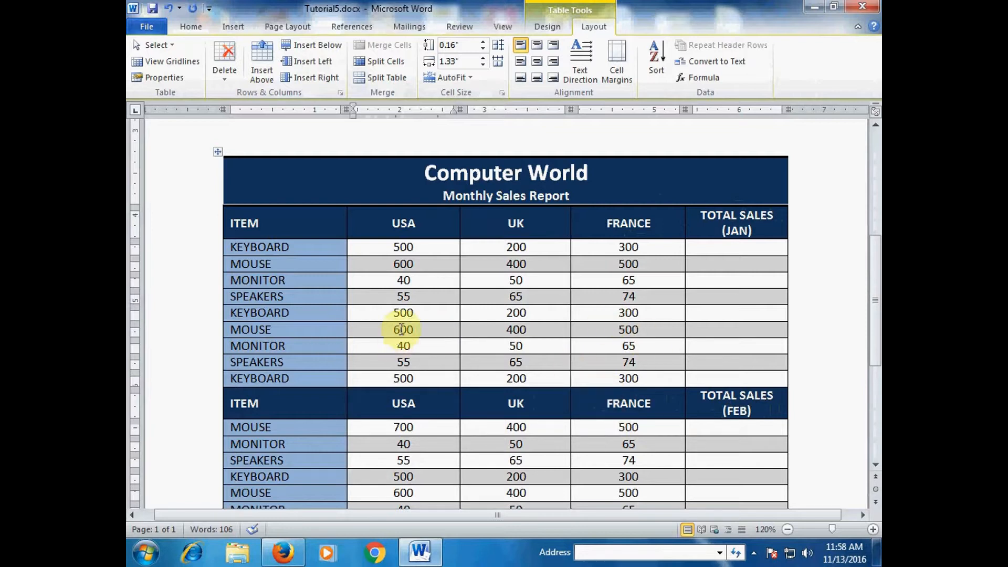
{"action": "scroll", "coordinate": [488, 370], "scroll_direction": "down", "scroll_amount": 3}
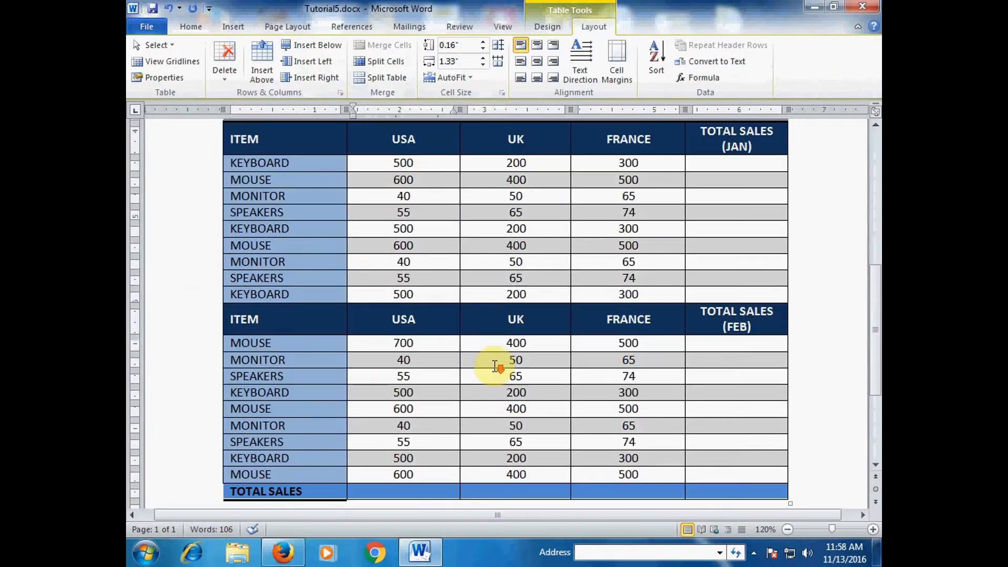
{"action": "scroll", "coordinate": [503, 357], "scroll_direction": "up", "scroll_amount": 1}
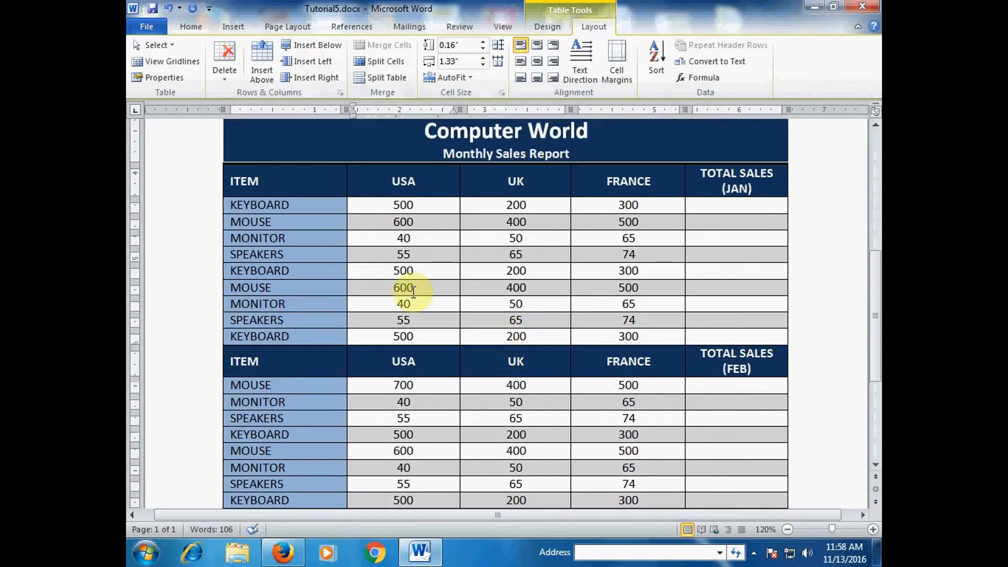
{"action": "left_click", "coordinate": [299, 362]}
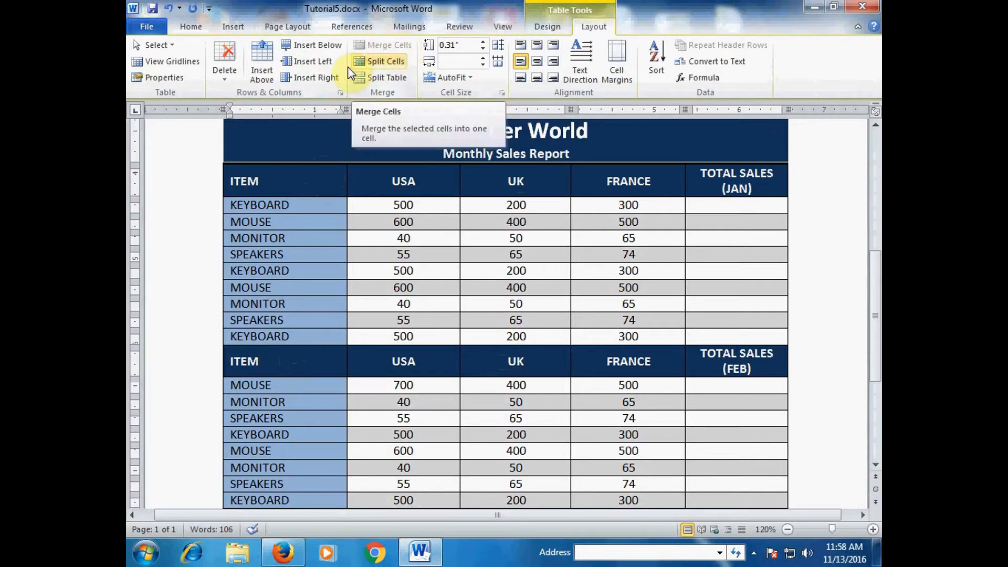
{"action": "left_click", "coordinate": [392, 77]}
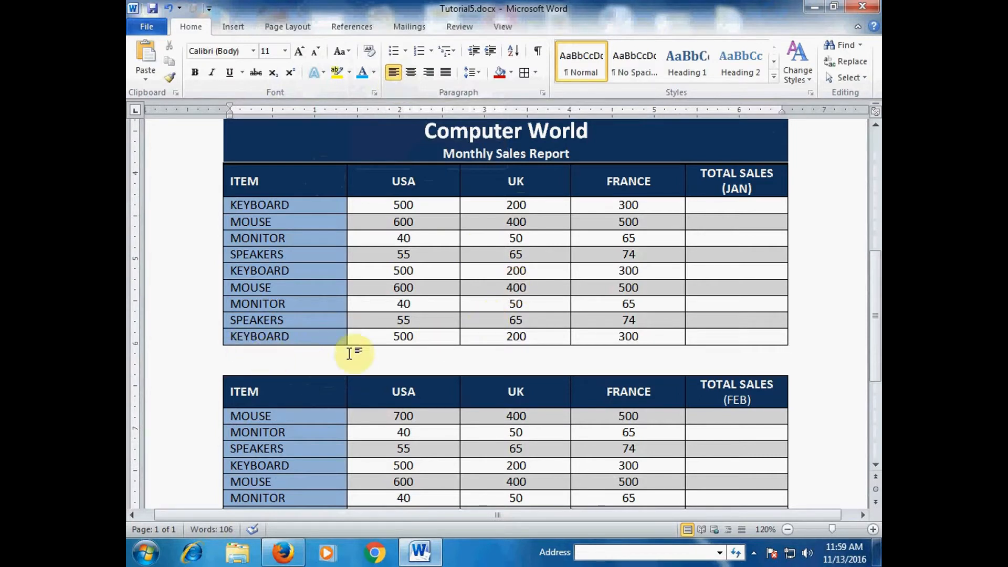
Step: Review the document from the heading banner down through the January and February sales tables
{"action": "scroll", "coordinate": [342, 353], "scroll_direction": "up", "scroll_amount": 1}
{"action": "scroll", "coordinate": [343, 354], "scroll_direction": "up", "scroll_amount": 2}
{"action": "scroll", "coordinate": [342, 353], "scroll_direction": "down", "scroll_amount": 8}
{"action": "scroll", "coordinate": [348, 347], "scroll_direction": "up", "scroll_amount": 3}
{"action": "scroll", "coordinate": [347, 345], "scroll_direction": "up", "scroll_amount": 4}
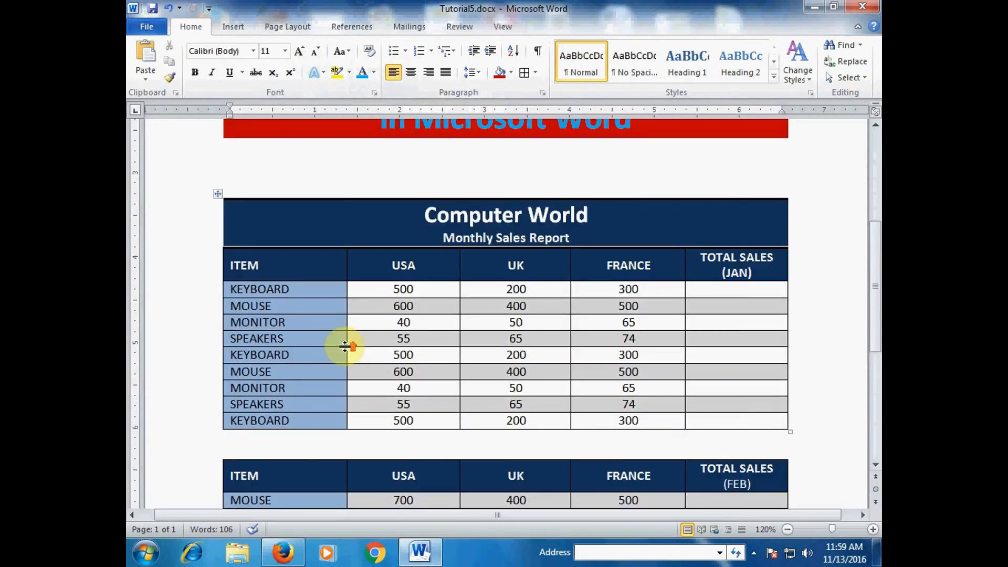
{"action": "scroll", "coordinate": [346, 338], "scroll_direction": "down", "scroll_amount": 1}
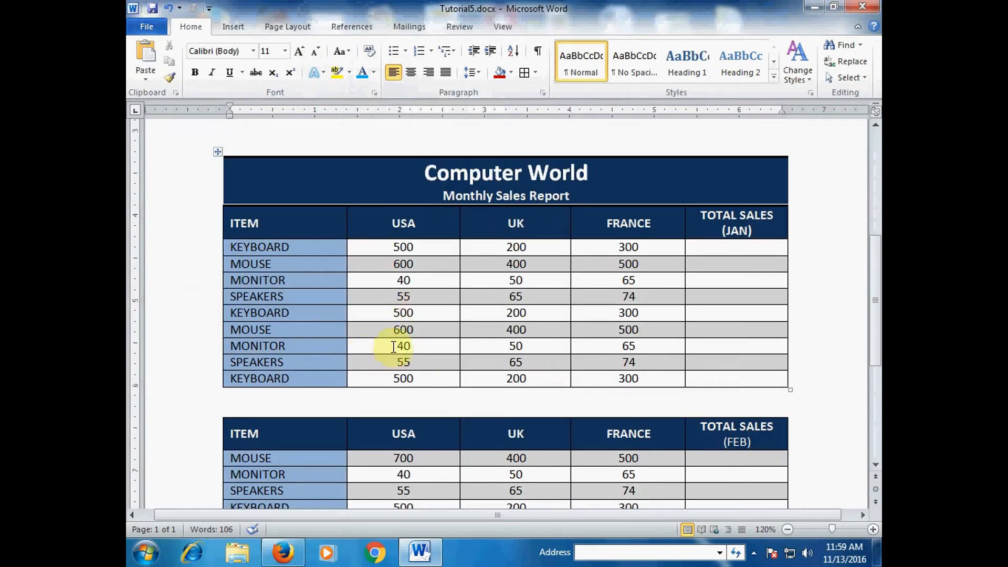
{"action": "scroll", "coordinate": [394, 346], "scroll_direction": "down", "scroll_amount": 5}
{"action": "scroll", "coordinate": [394, 341], "scroll_direction": "up", "scroll_amount": 6}
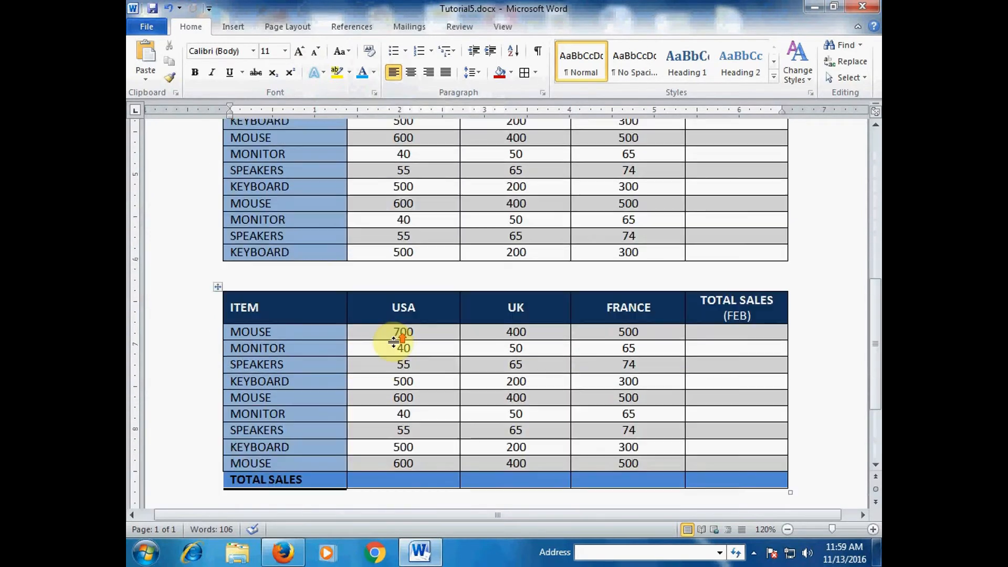
{"action": "scroll", "coordinate": [396, 339], "scroll_direction": "up", "scroll_amount": 3}
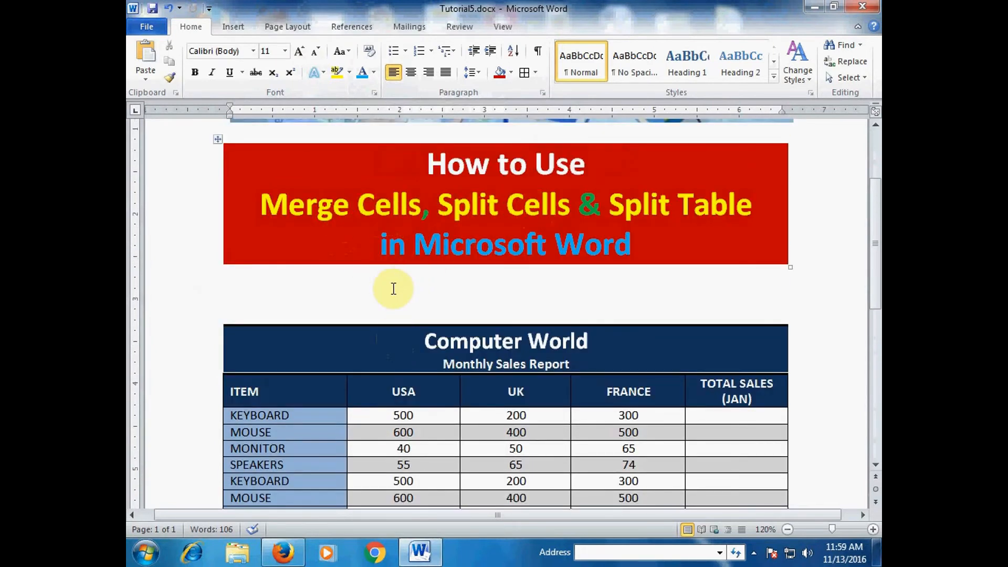
{"action": "scroll", "coordinate": [392, 297], "scroll_direction": "up", "scroll_amount": 3}
{"action": "scroll", "coordinate": [392, 295], "scroll_direction": "down", "scroll_amount": 13}
{"action": "scroll", "coordinate": [402, 286], "scroll_direction": "up", "scroll_amount": 4}
{"action": "scroll", "coordinate": [399, 287], "scroll_direction": "up", "scroll_amount": 3}
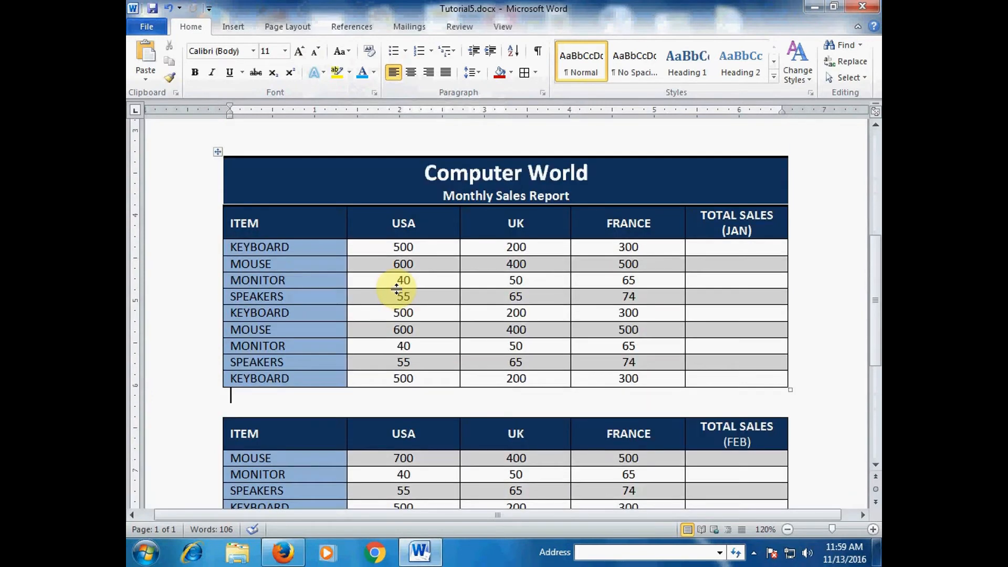